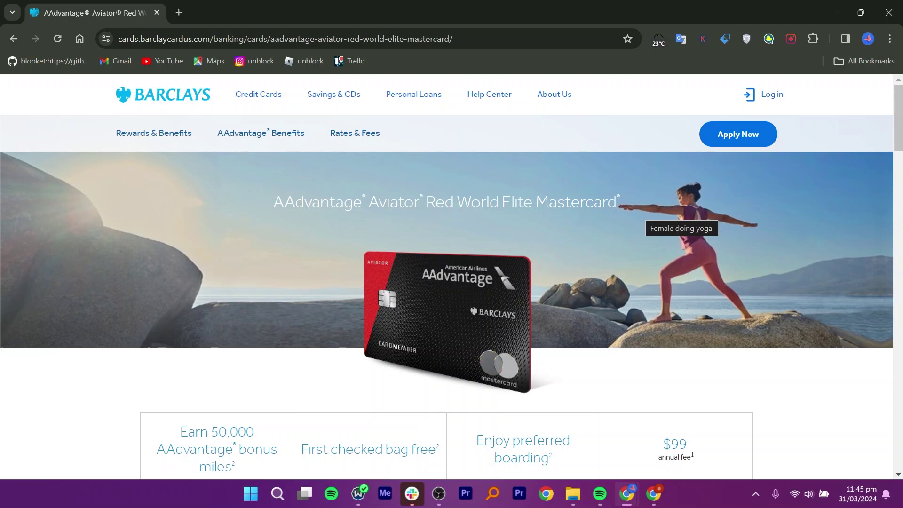
pyautogui.scroll(-3, 642, 205)
pyautogui.scroll(-1, 446, 276)
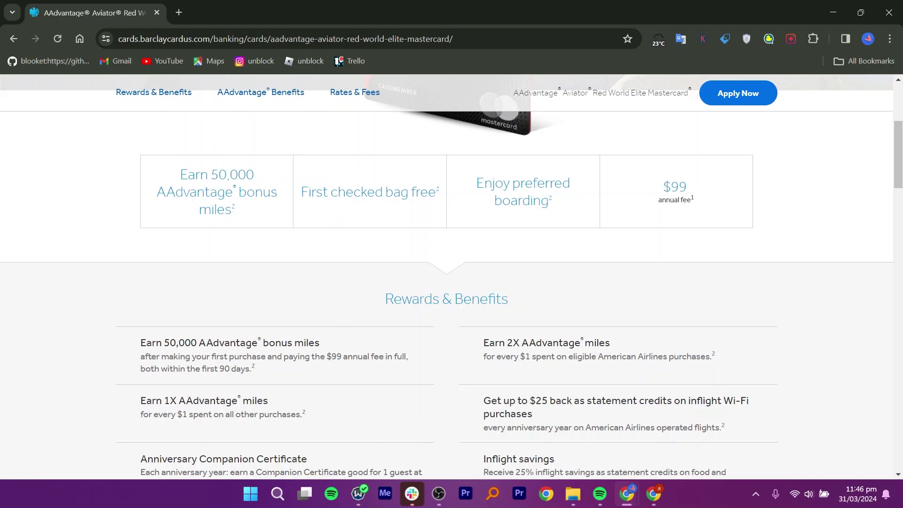
pyautogui.scroll(-1, 451, 282)
pyautogui.scroll(-1, 451, 282)
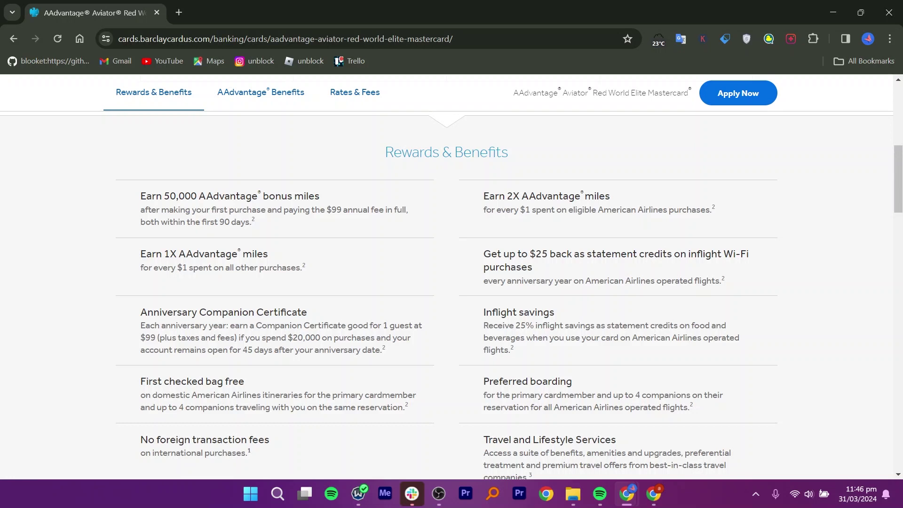
pyautogui.scroll(-2, 452, 297)
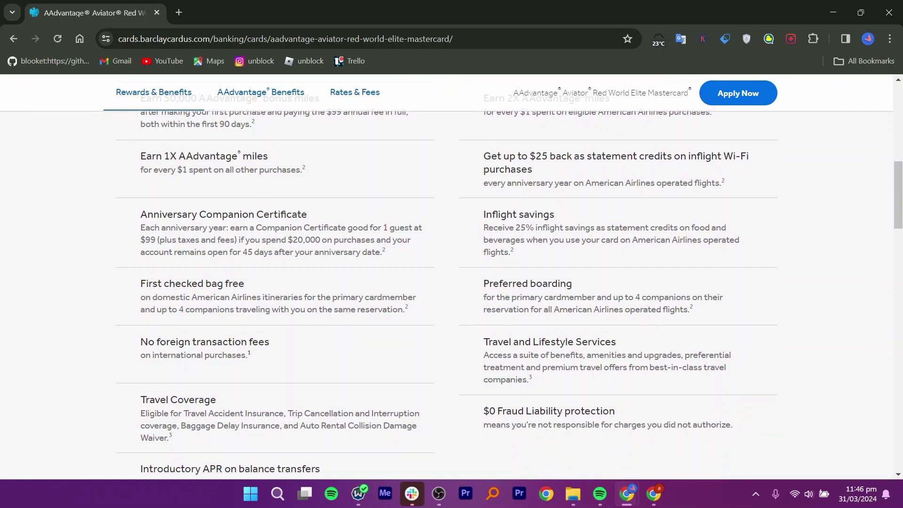
pyautogui.scroll(-2, 453, 282)
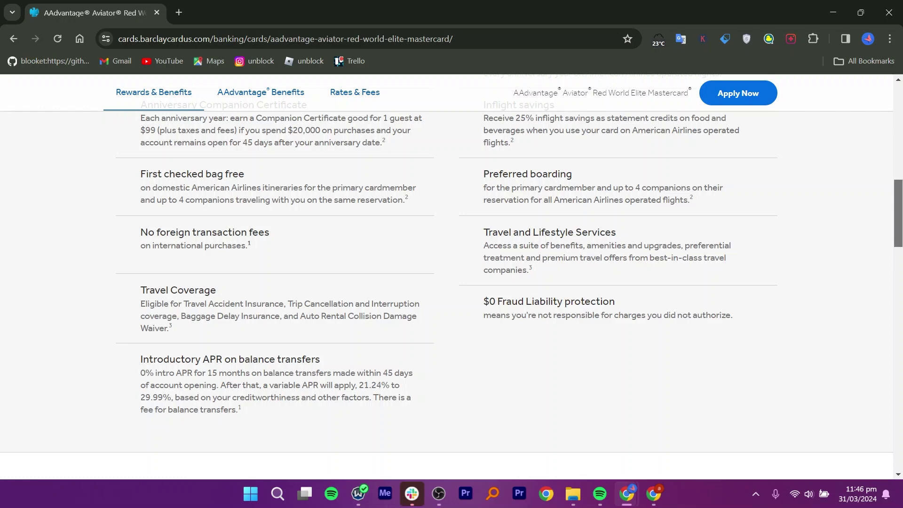
pyautogui.scroll(4, 452, 282)
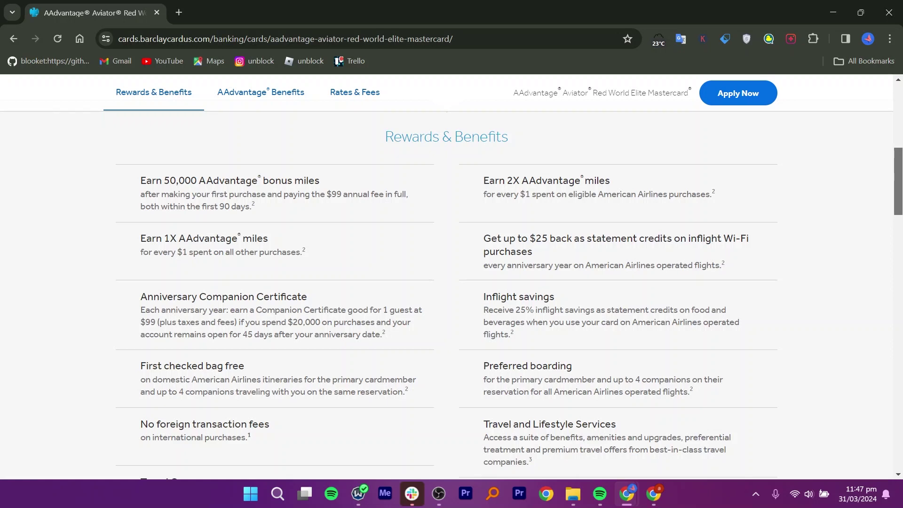
pyautogui.scroll(-3, 452, 282)
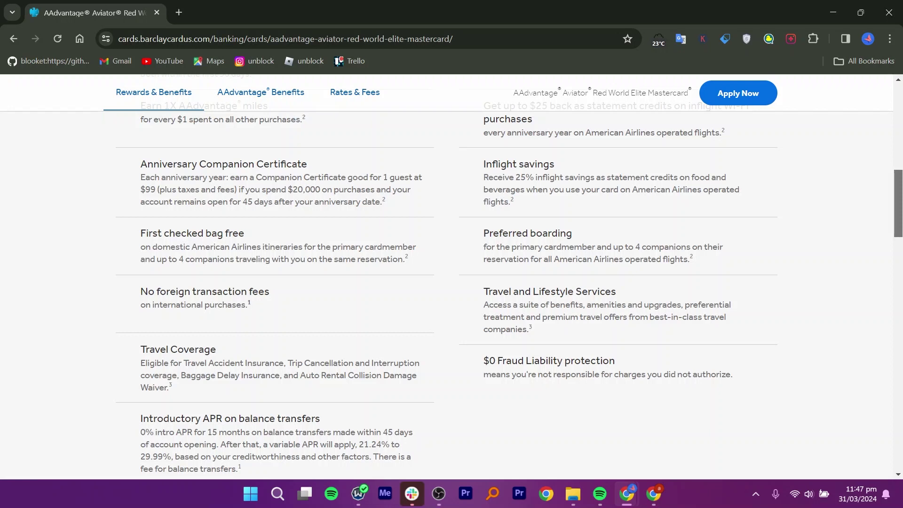
pyautogui.scroll(-2, 452, 283)
pyautogui.scroll(-4, 451, 282)
pyautogui.scroll(1, 451, 282)
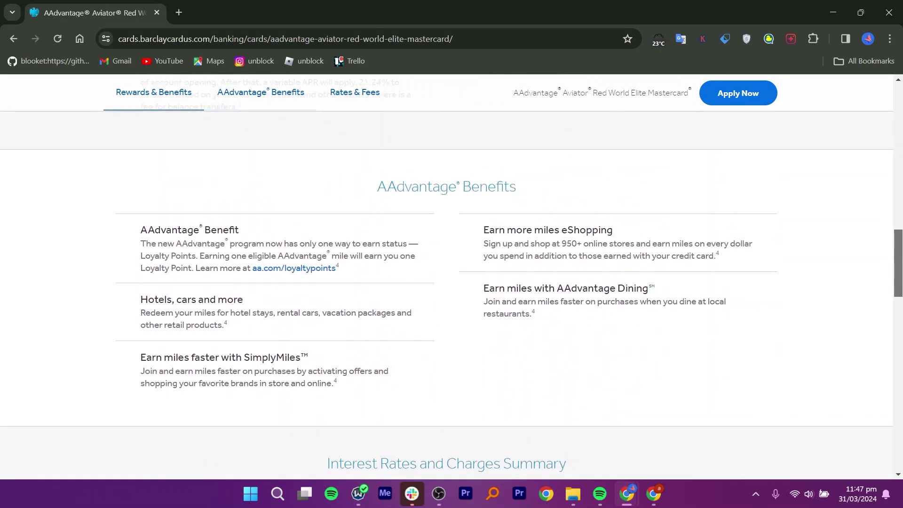
# Return from the AAdvantage Benefits section to the Aviator Red card hero at the page top
pyautogui.press('Home')
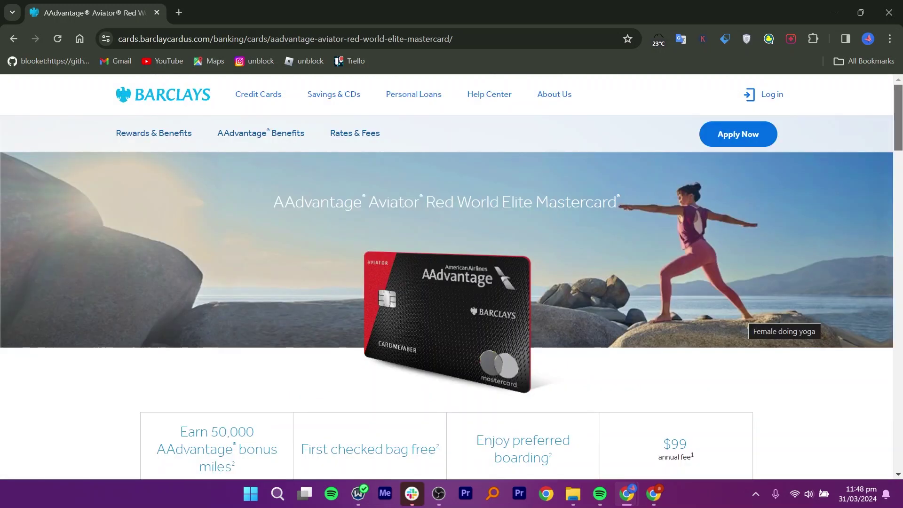